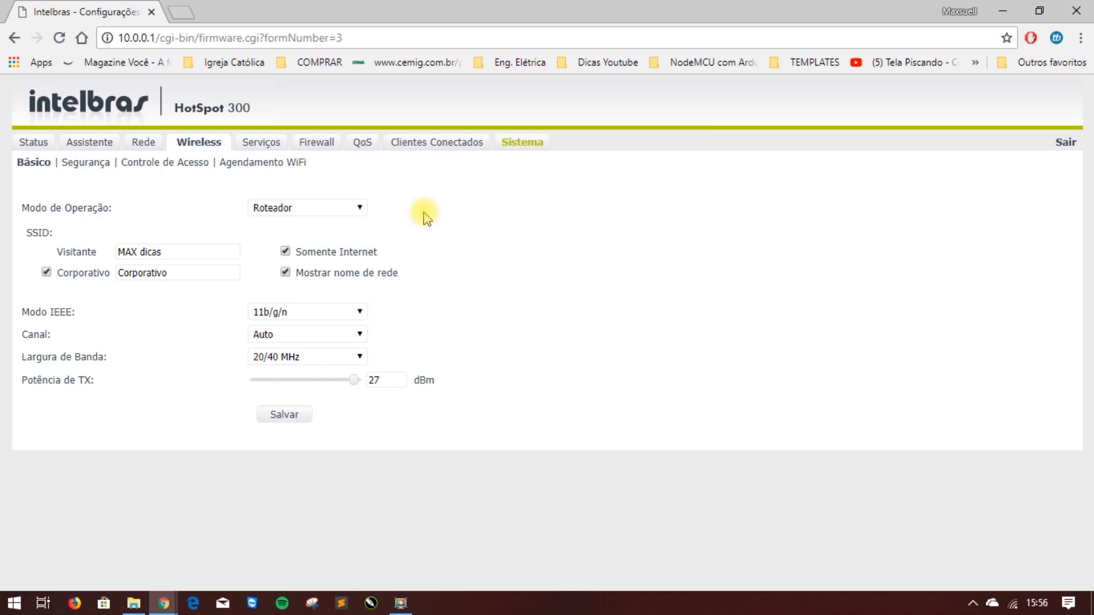
Switch the Controle de Acesso mode from allow-listed to Bloquear listados.
click(165, 164)
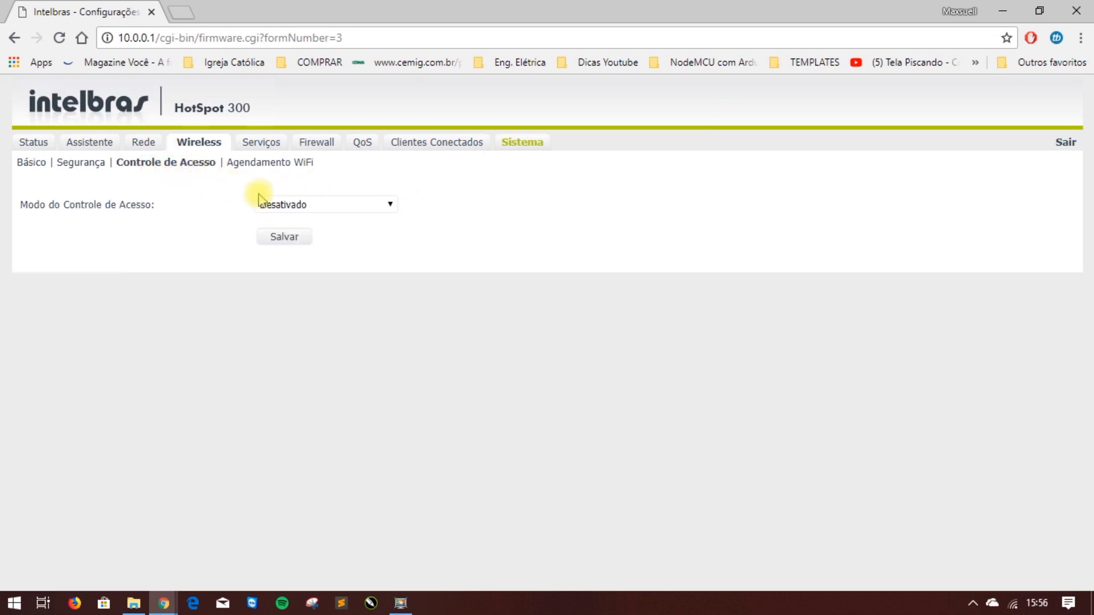
click(322, 206)
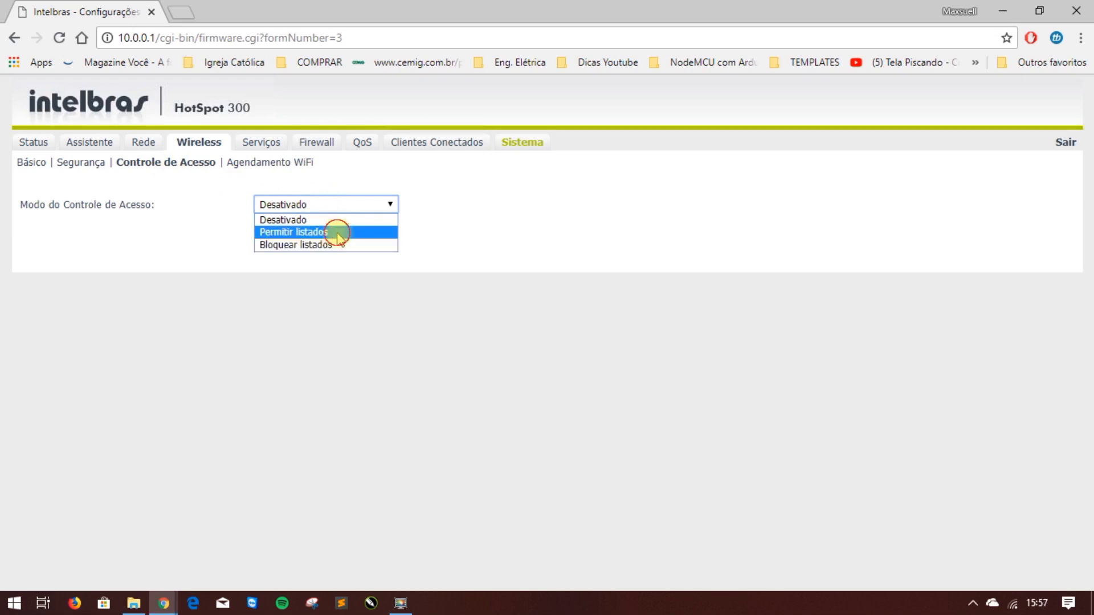
click(338, 233)
click(87, 282)
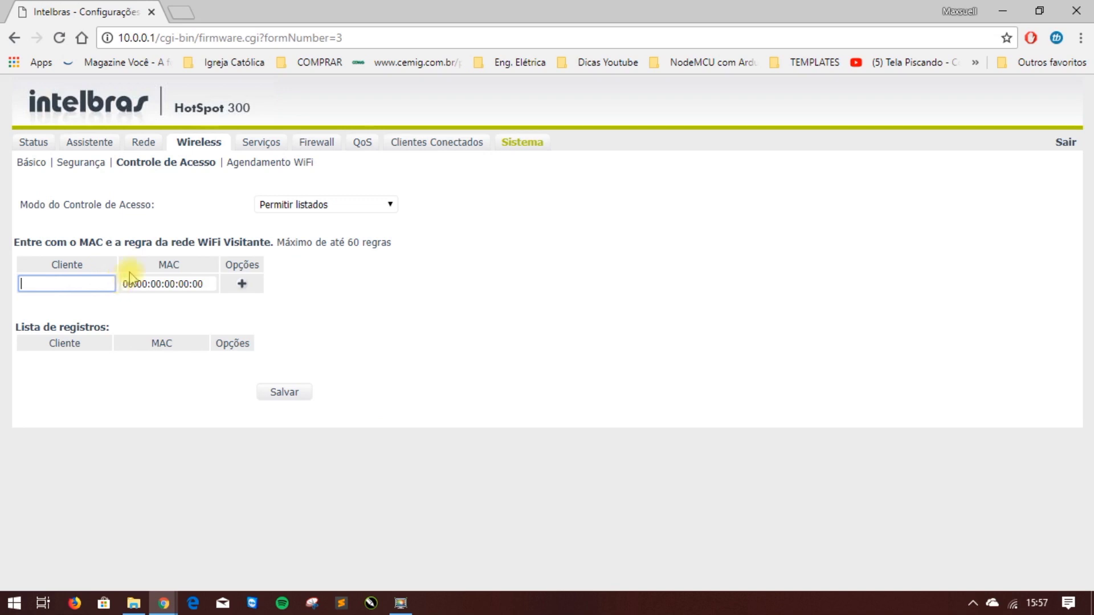
click(323, 204)
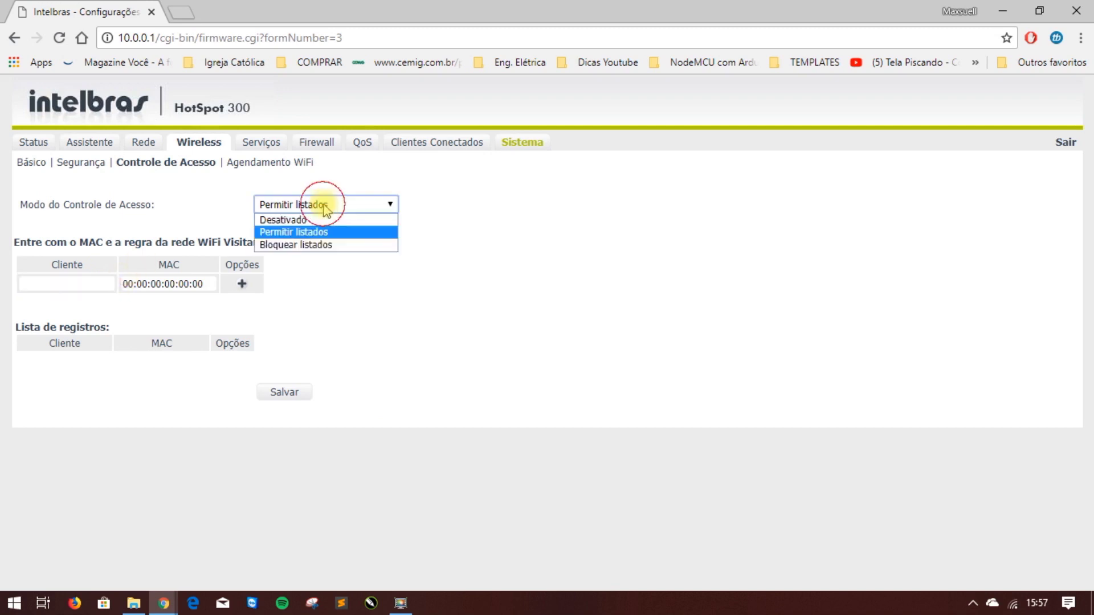
click(308, 245)
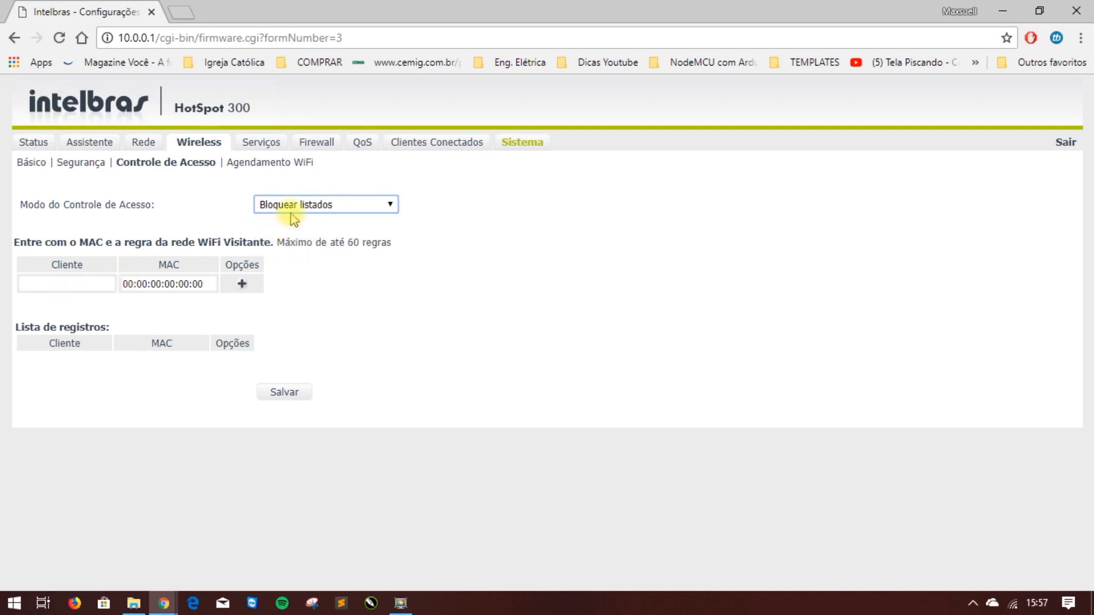
click(288, 235)
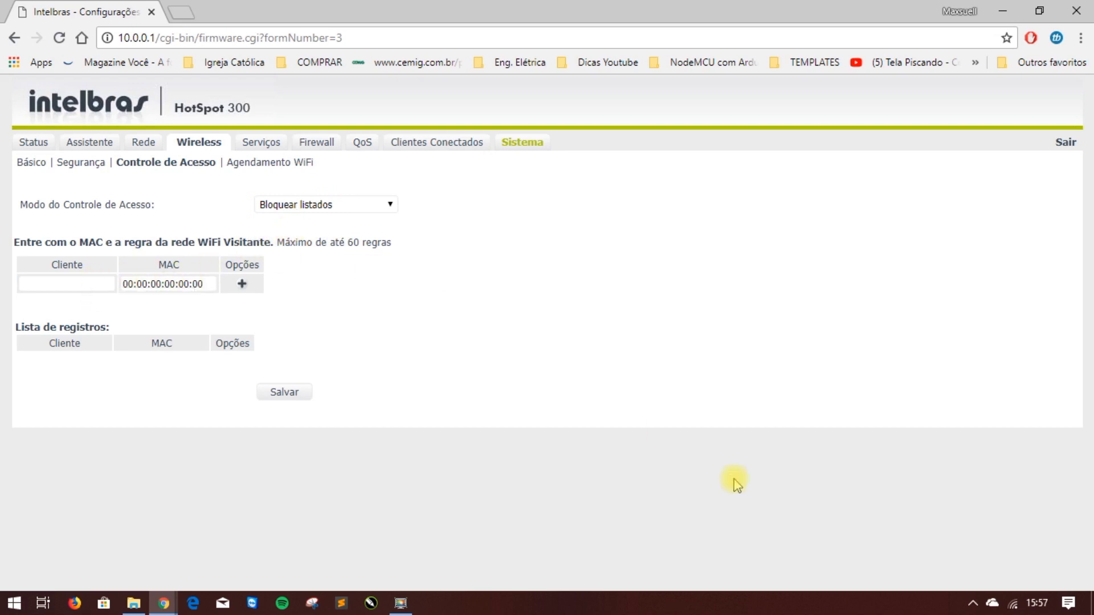
click(188, 8)
text(canalmaxdicas.blogspot.com)
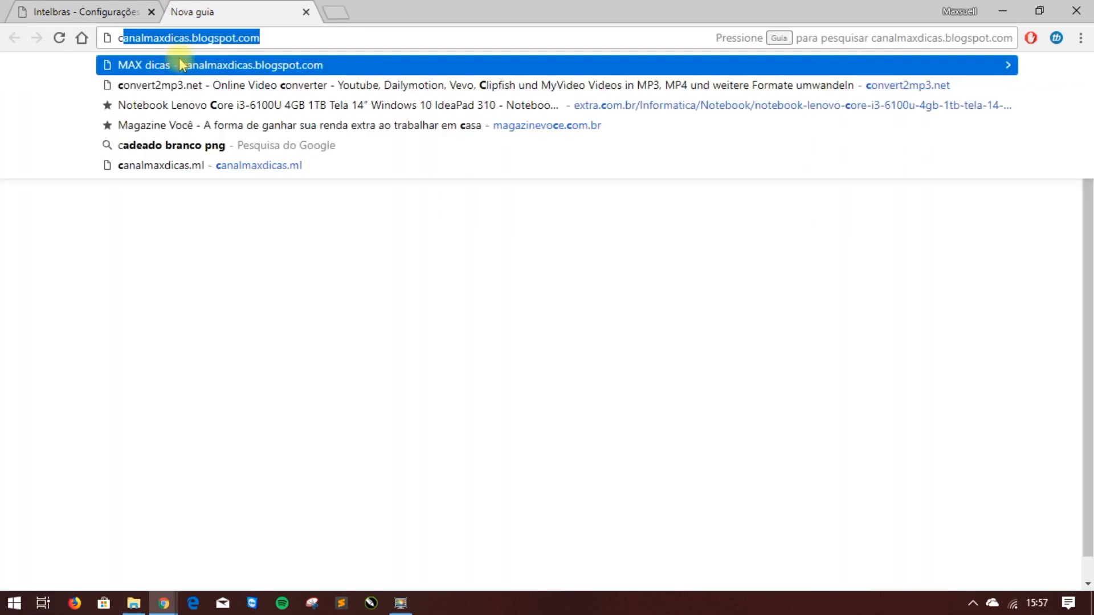
key(Return)
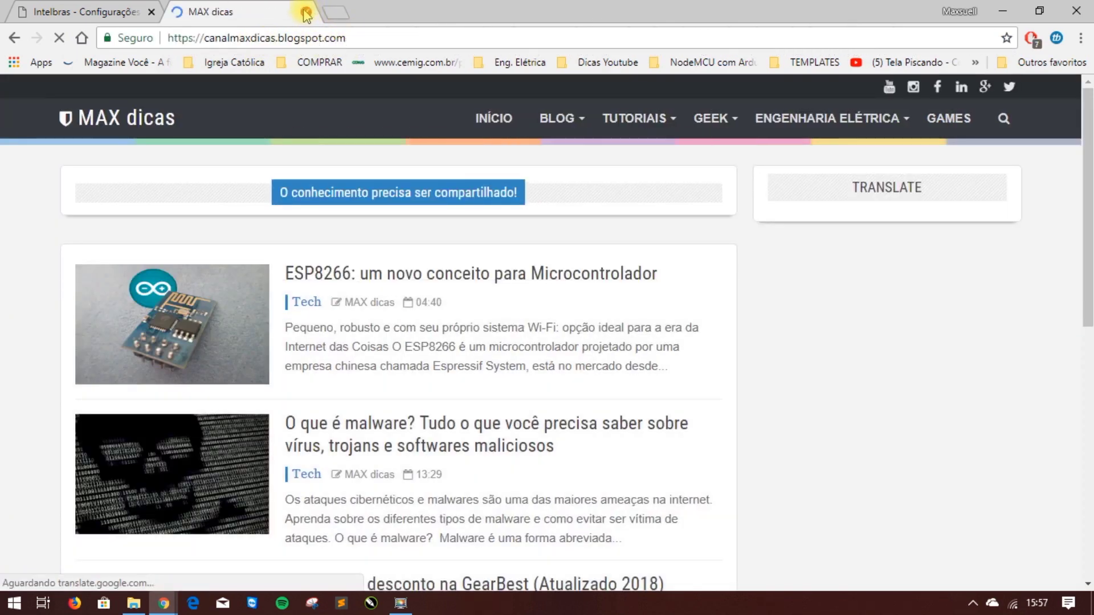
click(306, 11)
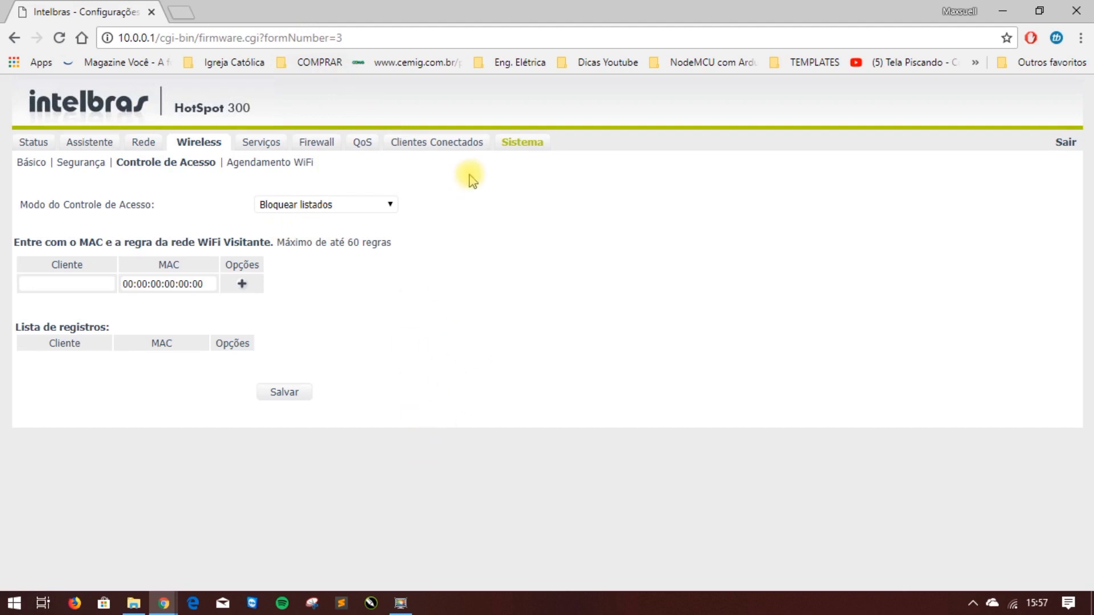
click(427, 146)
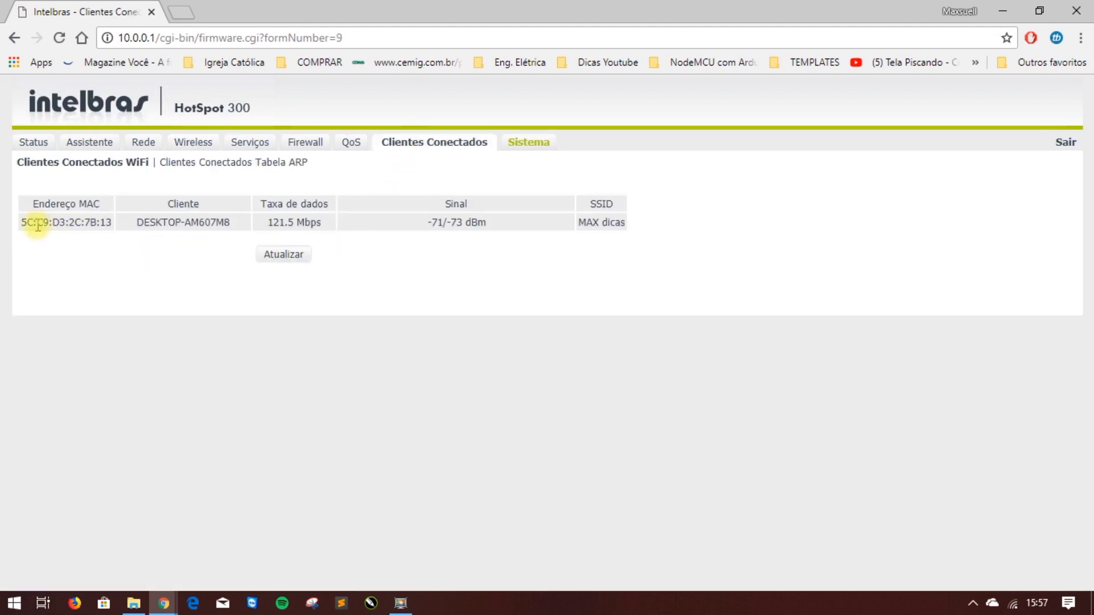
drag(23, 225, 115, 224)
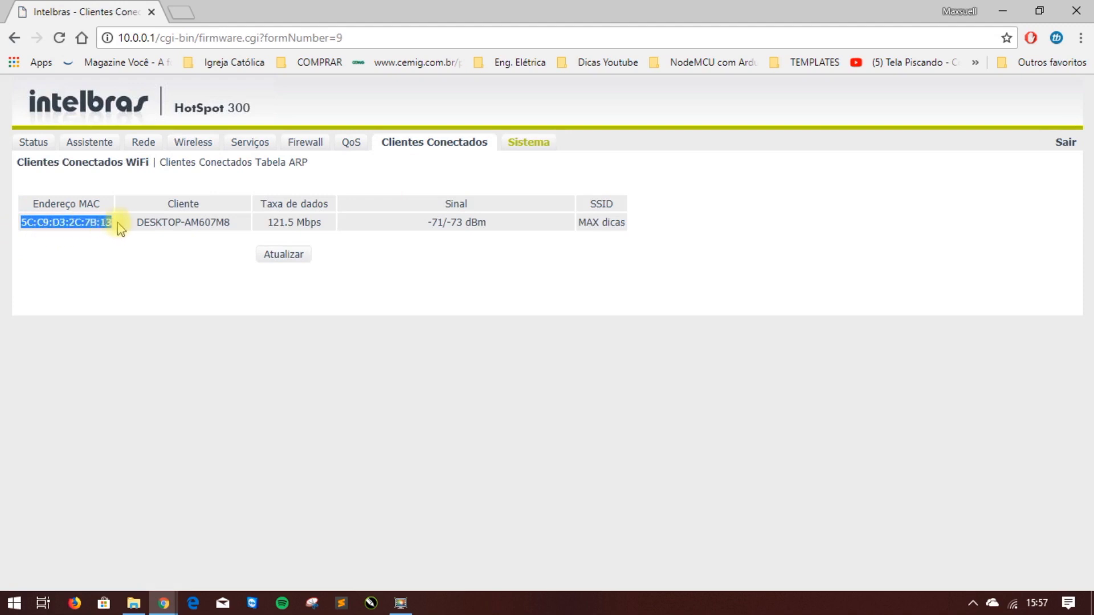
right_click(94, 225)
click(122, 241)
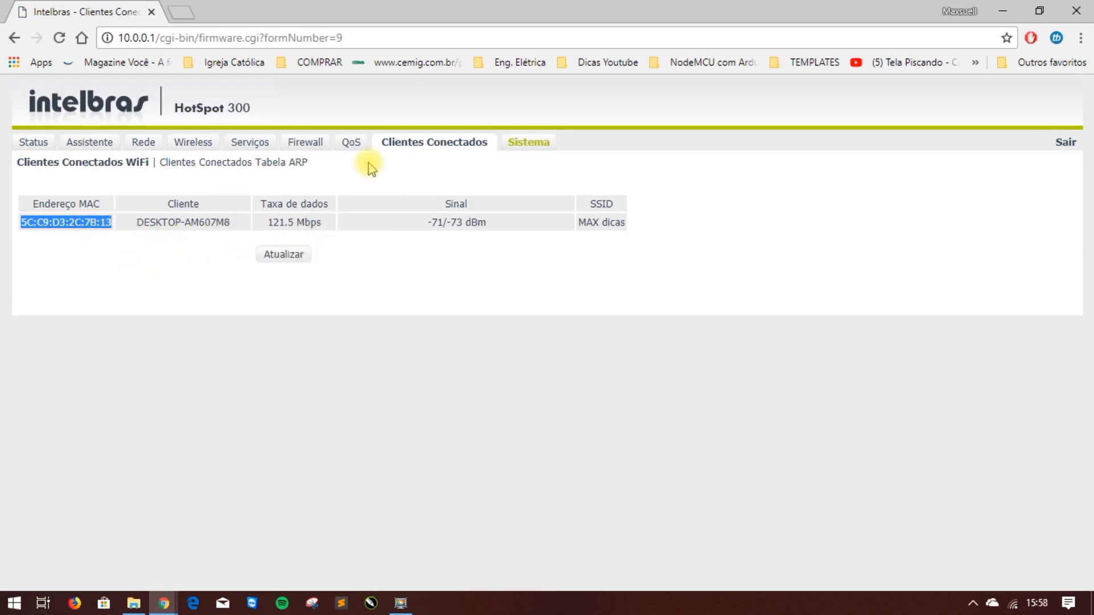
Set the wireless Controle de Acesso mode to Bloquear listados.
click(181, 145)
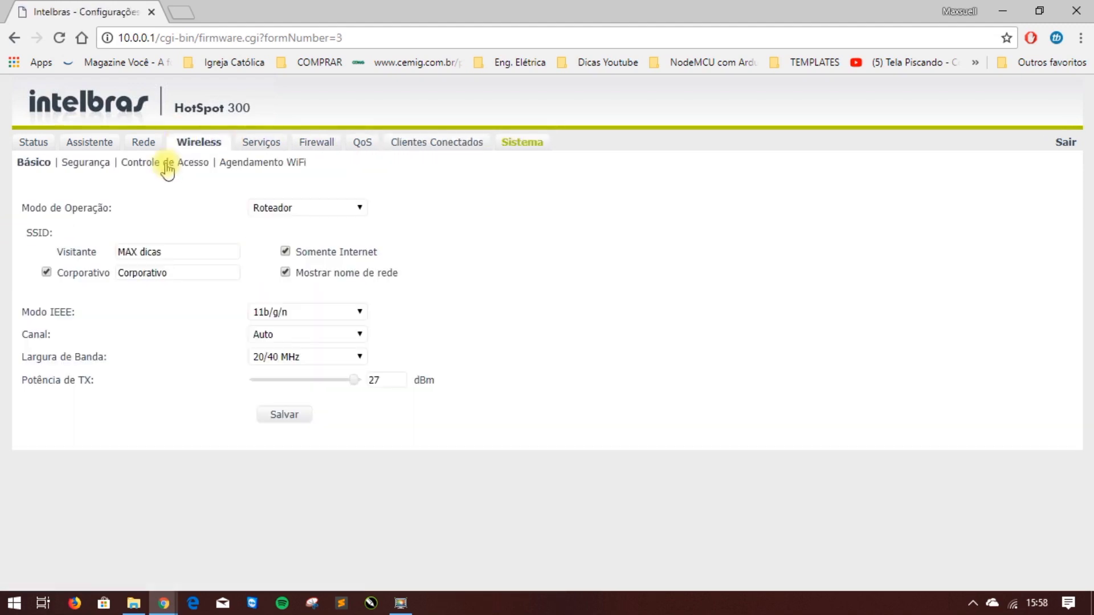
click(166, 163)
click(306, 206)
click(300, 245)
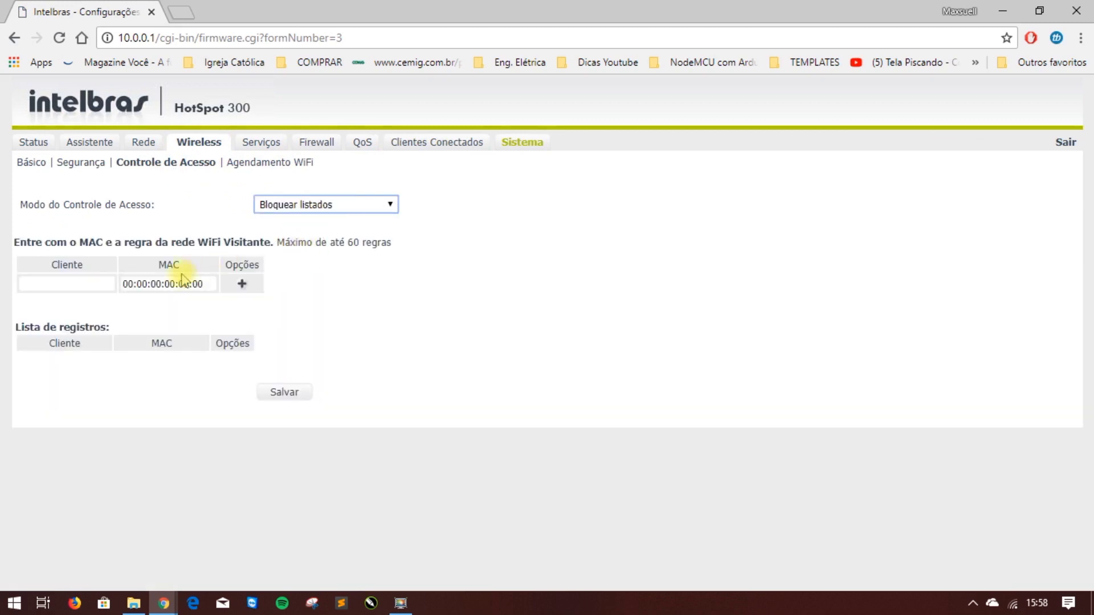
Add and save a block rule named Chato with the pasted MAC, then go to Sistema.
click(86, 284)
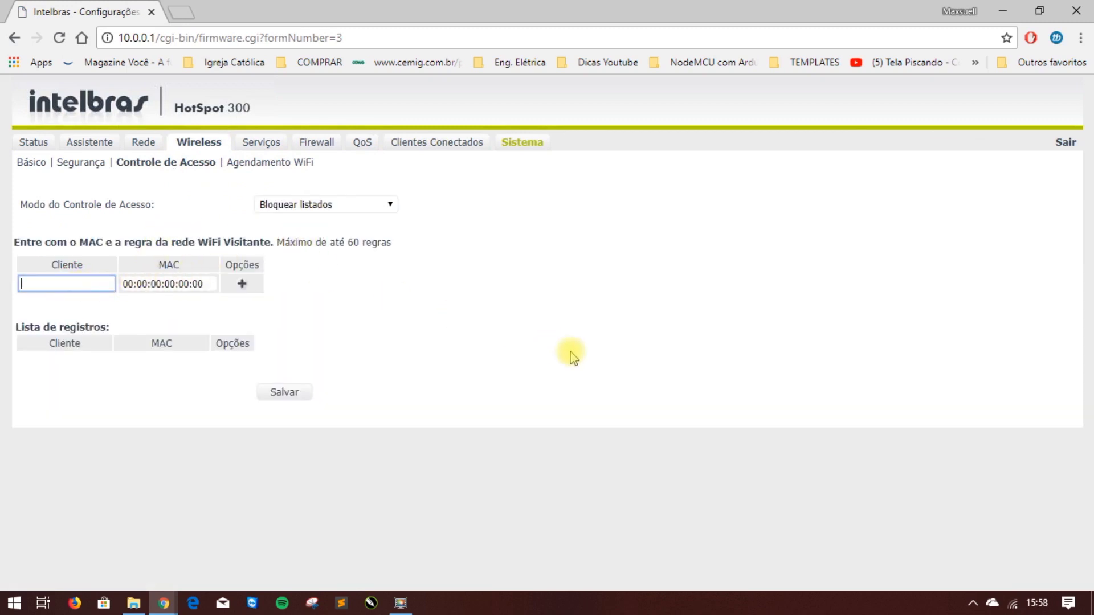
text(Chato)
key(Tab)
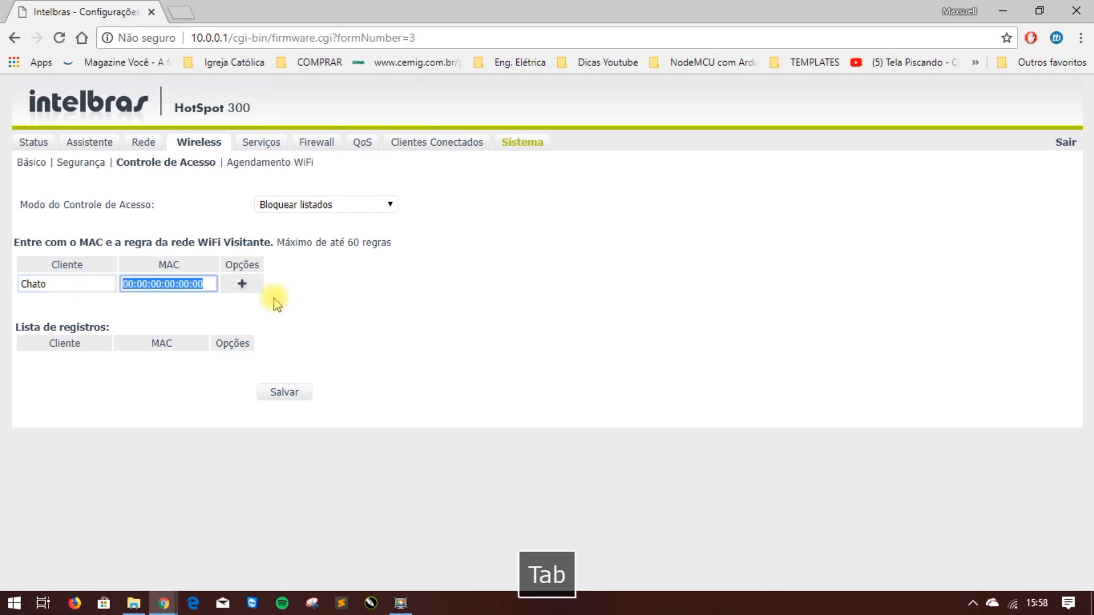
key(ctrl+v)
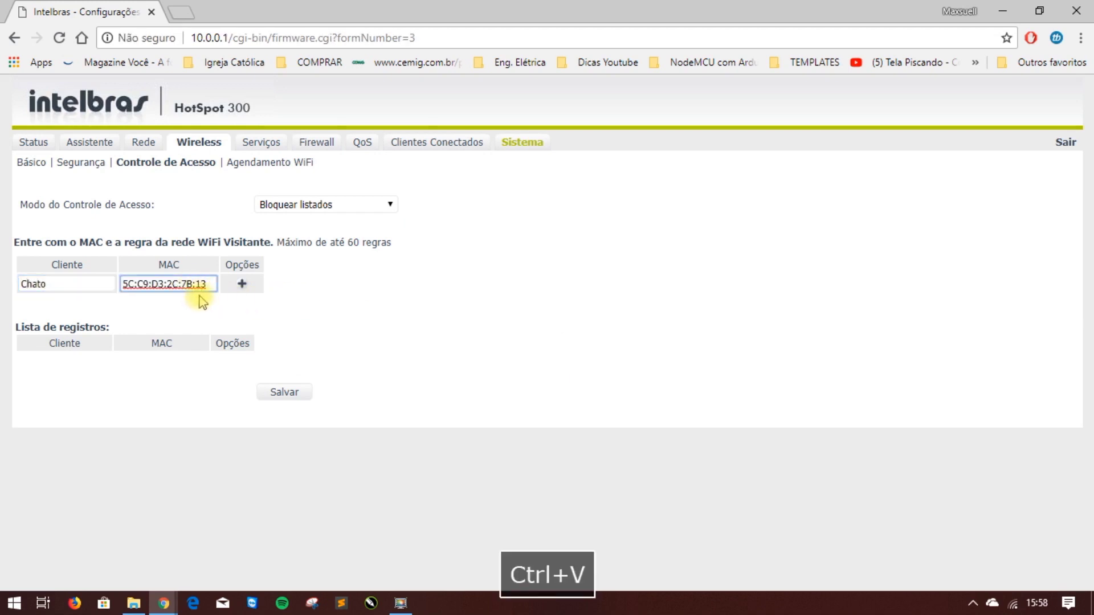
click(243, 285)
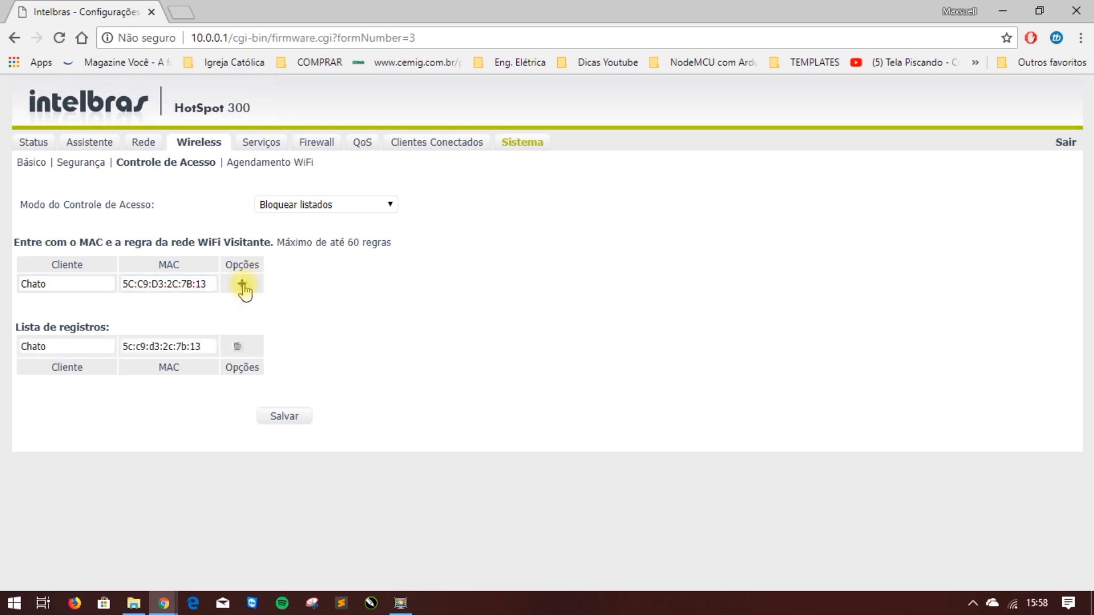
click(283, 420)
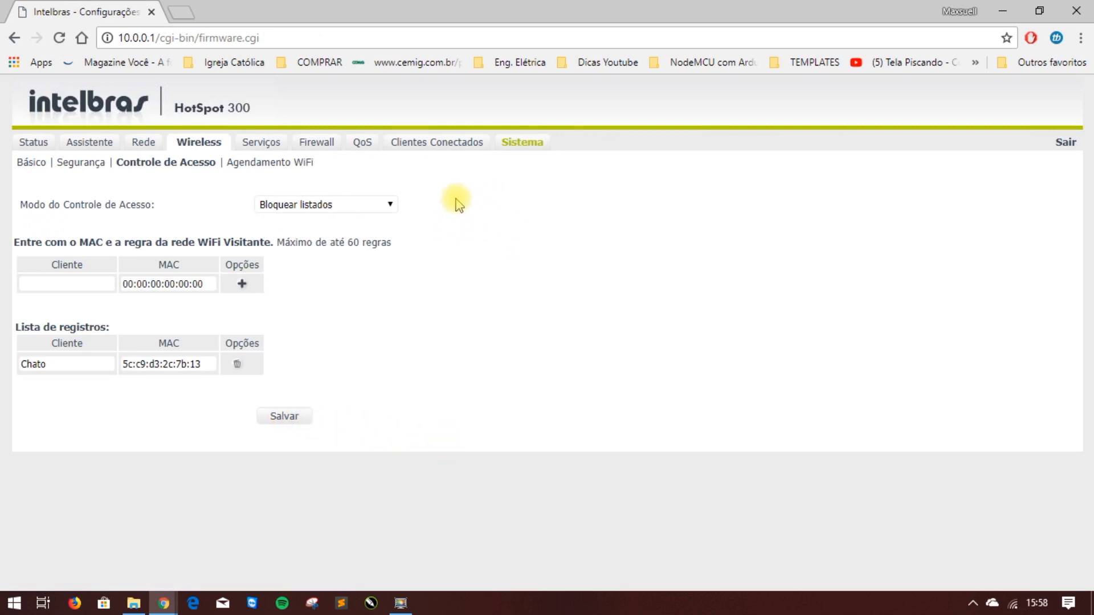
click(523, 149)
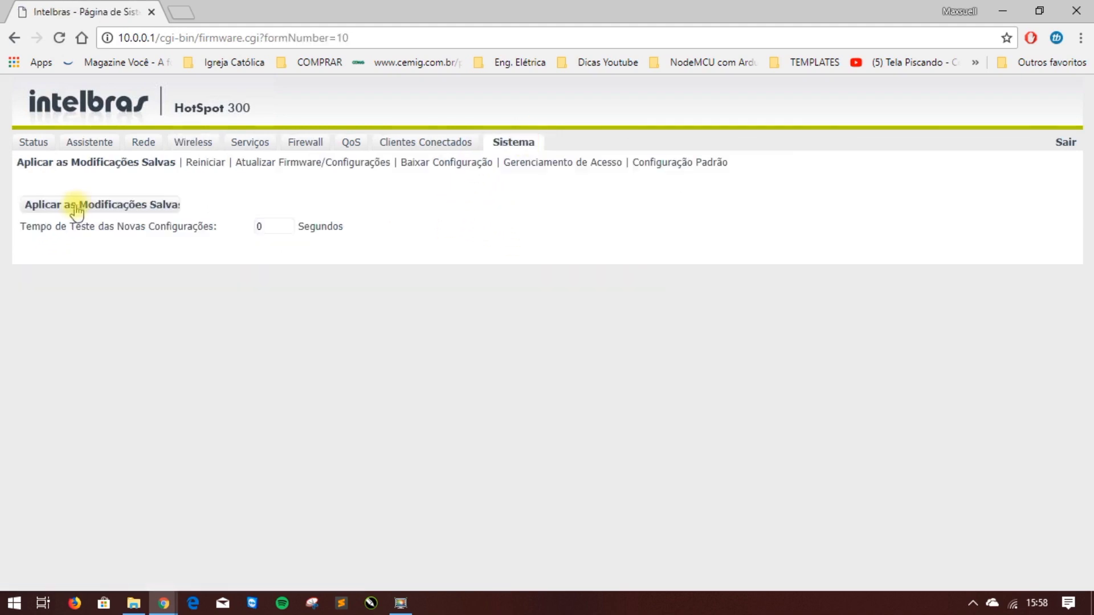
Apply the saved router changes and reconnect the PC to the Corporativo network.
click(74, 208)
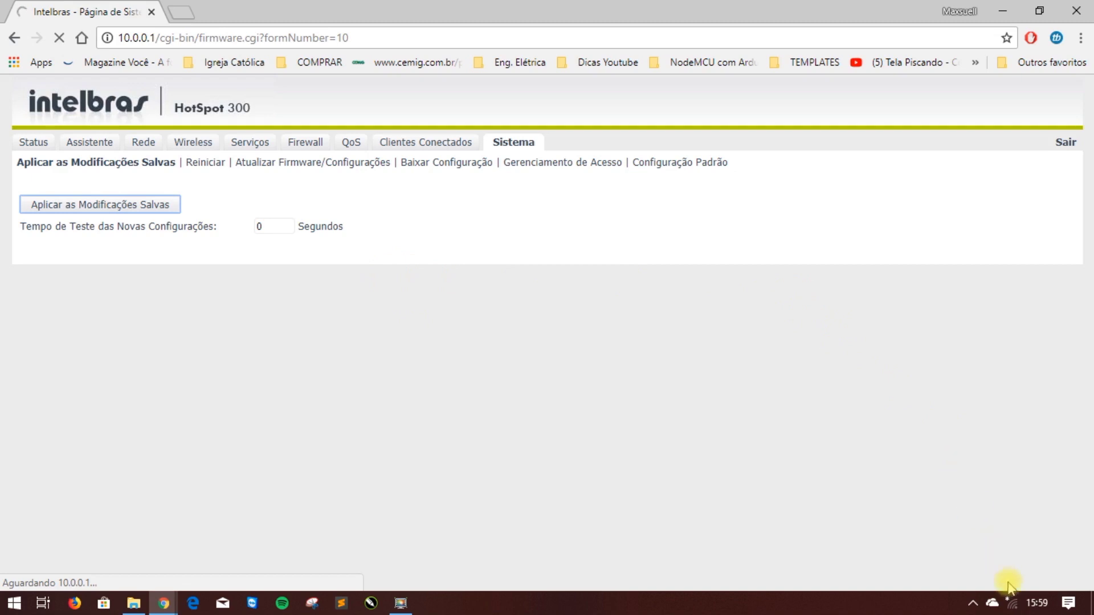
click(1012, 603)
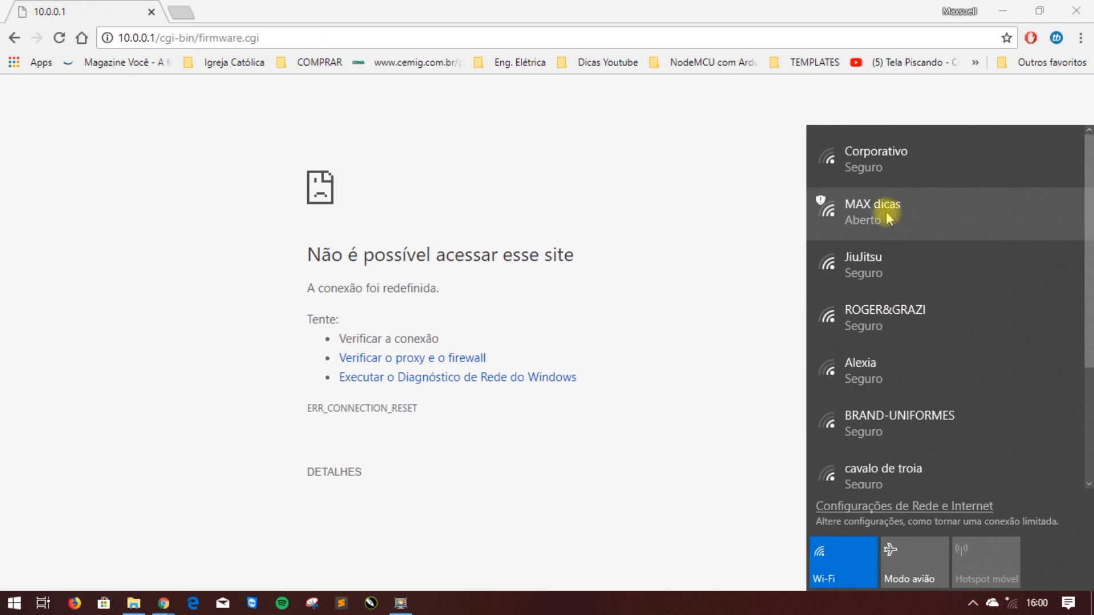
click(880, 166)
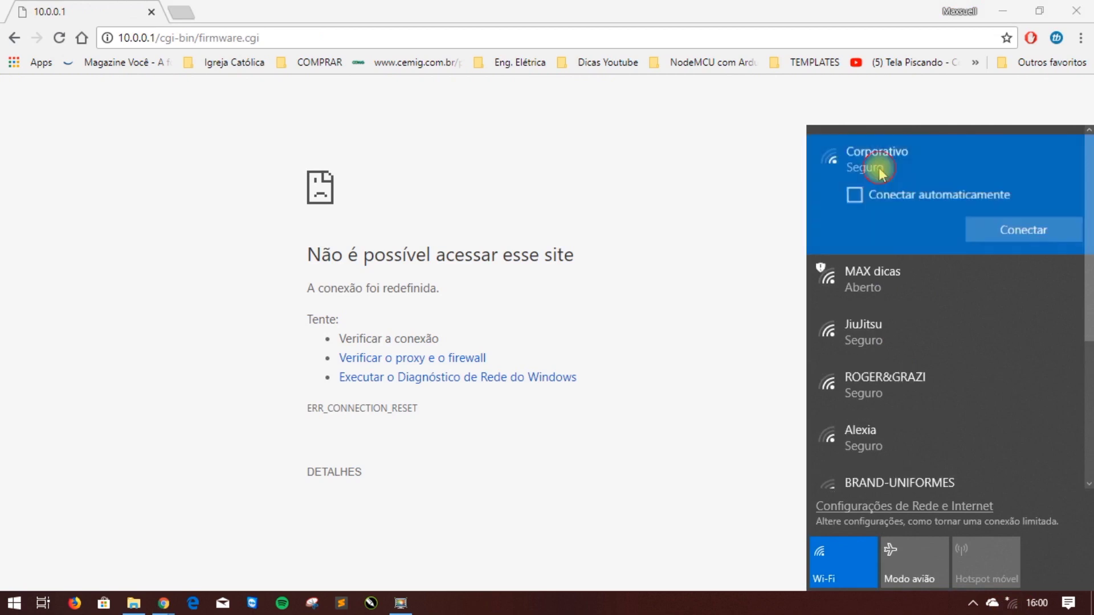
click(1011, 231)
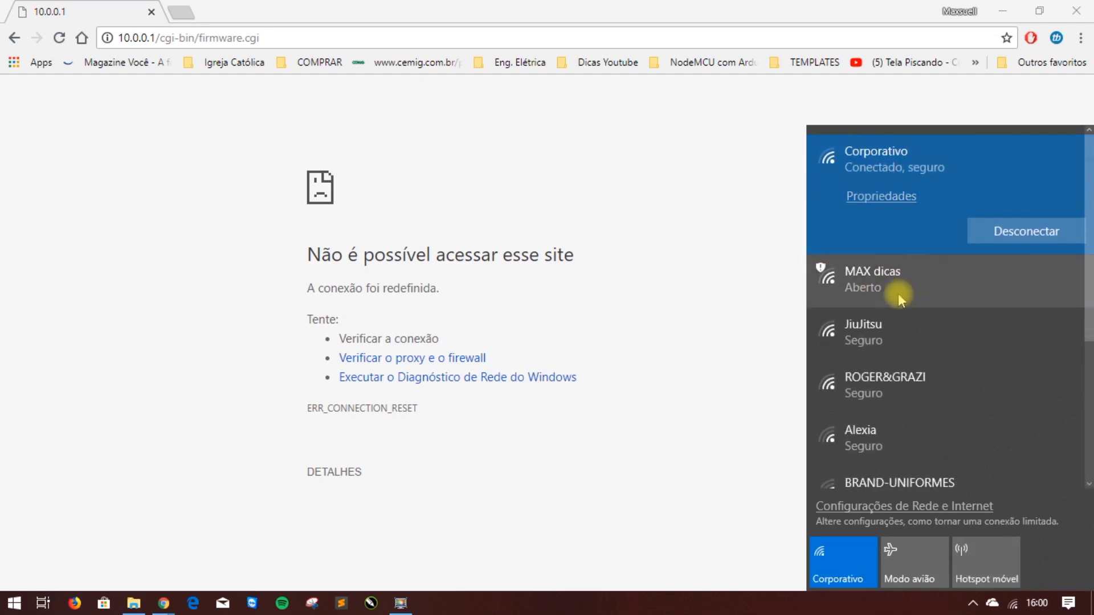
Leave Corporativo, try the open MAX dicas network unsuccessfully, then rejoin Corporativo.
click(985, 233)
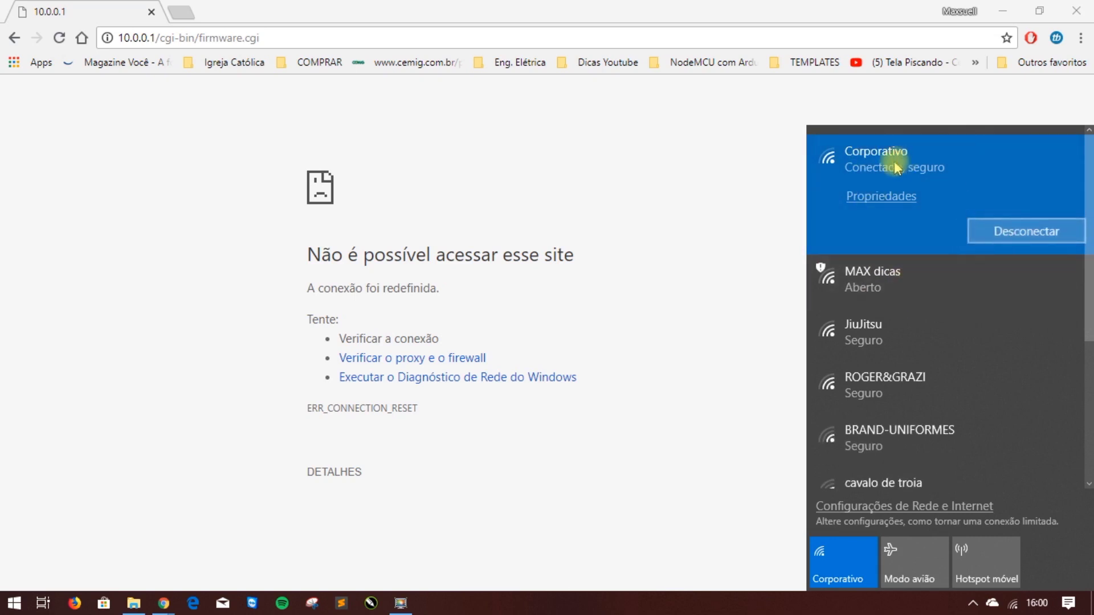
click(897, 275)
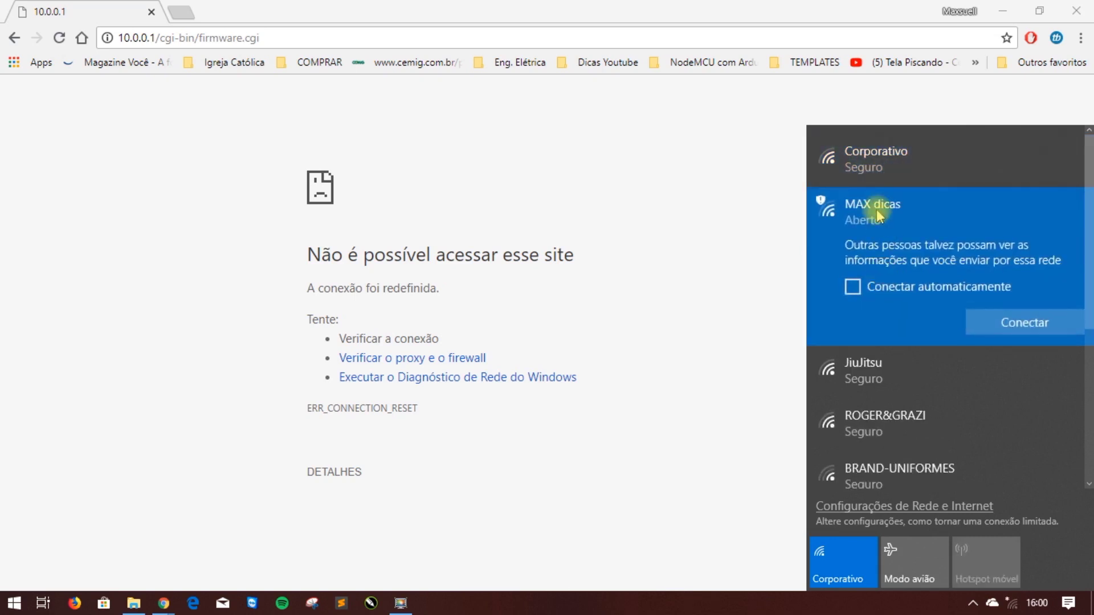
click(1018, 322)
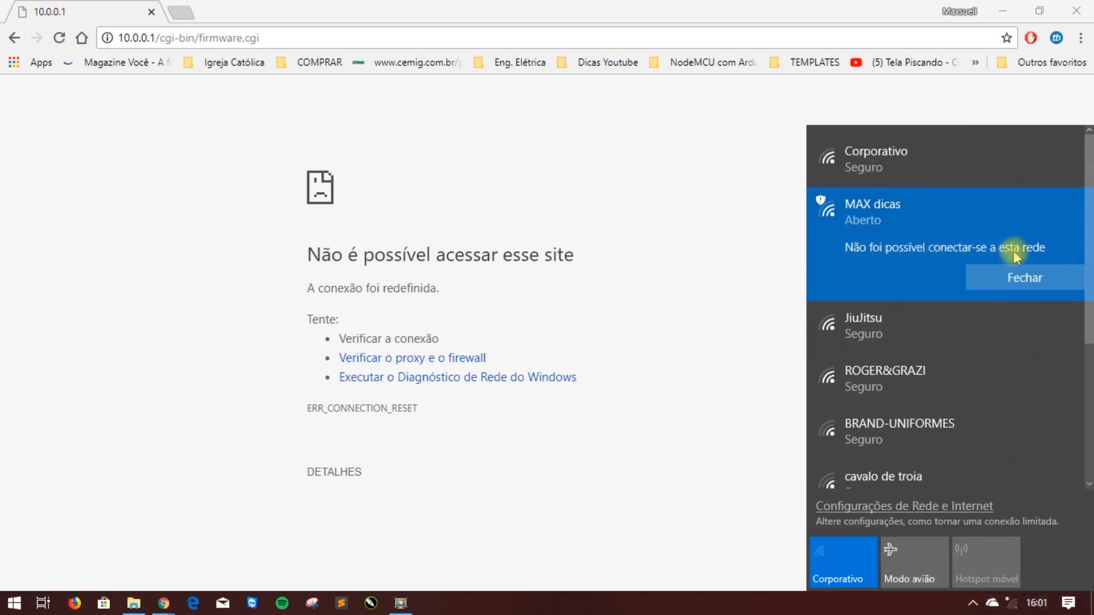
click(886, 163)
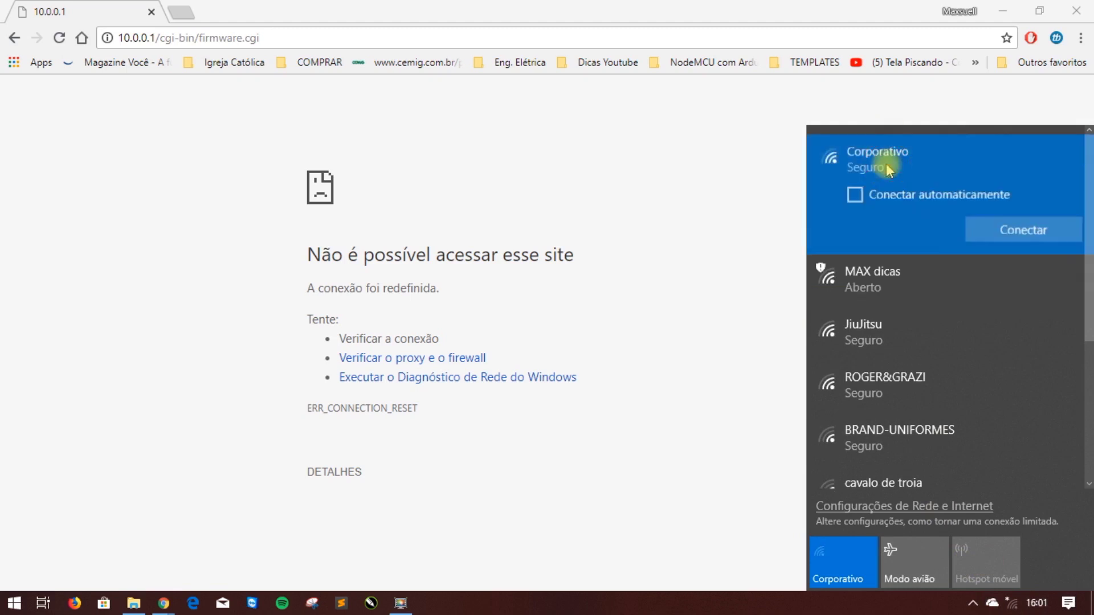
click(997, 230)
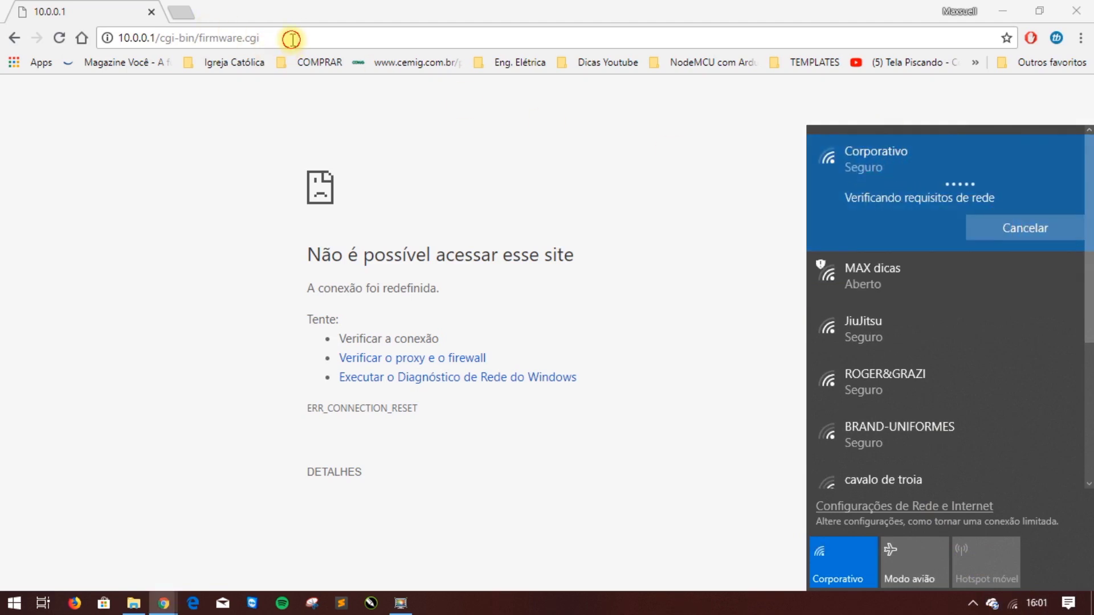
click(294, 39)
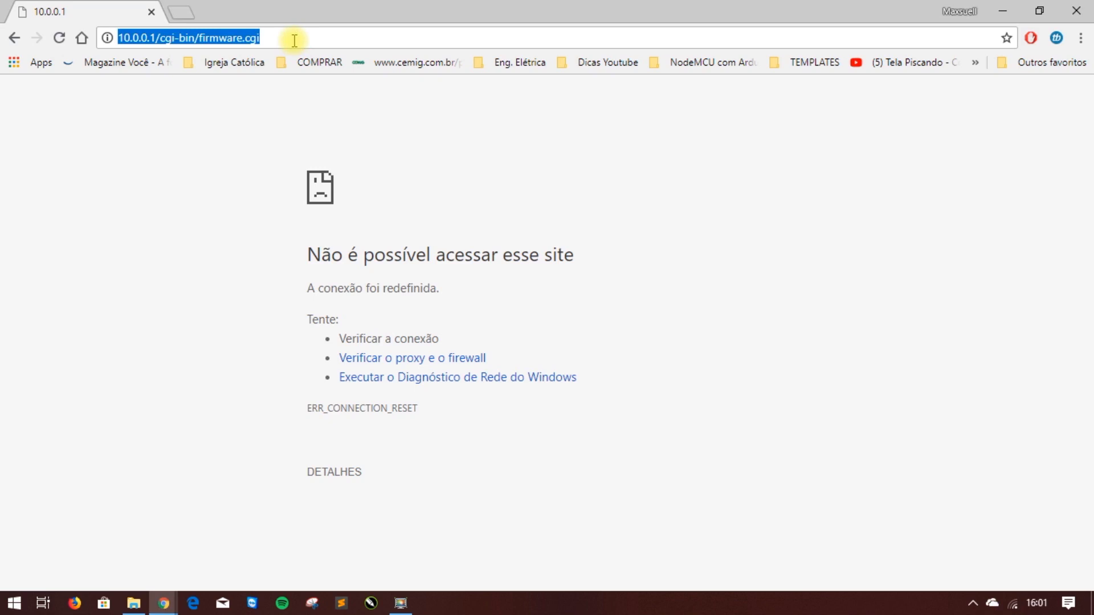
Reload the router admin page and log in as the admin user.
key(Return)
text(admin)
key(Tab)
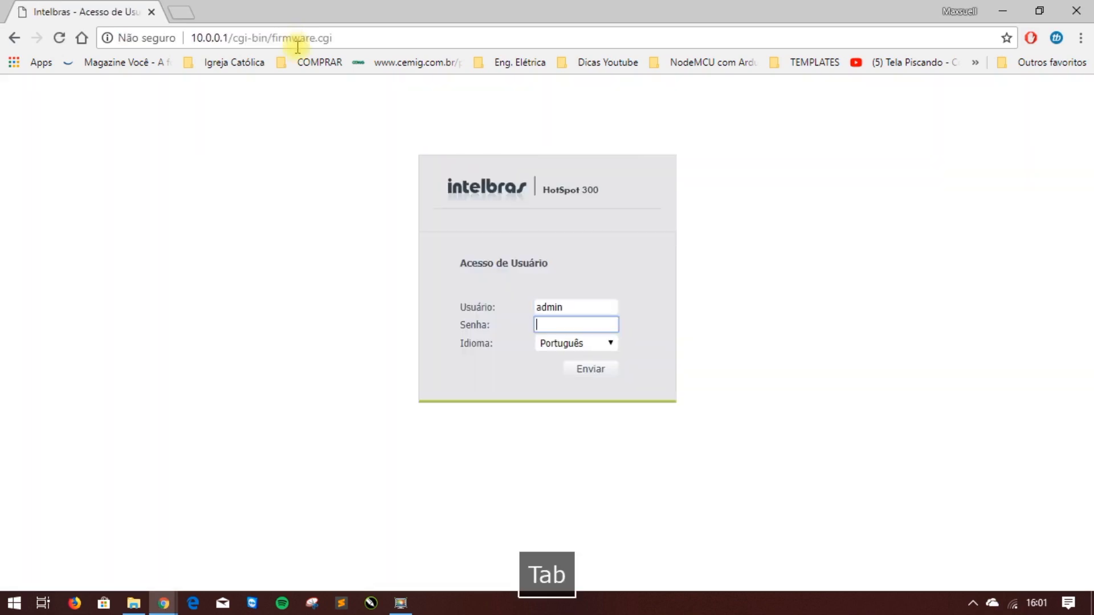
text(admin)
key(Return)
Delete the Chato MAC block rule from the Controle de Acesso list.
click(211, 146)
click(193, 167)
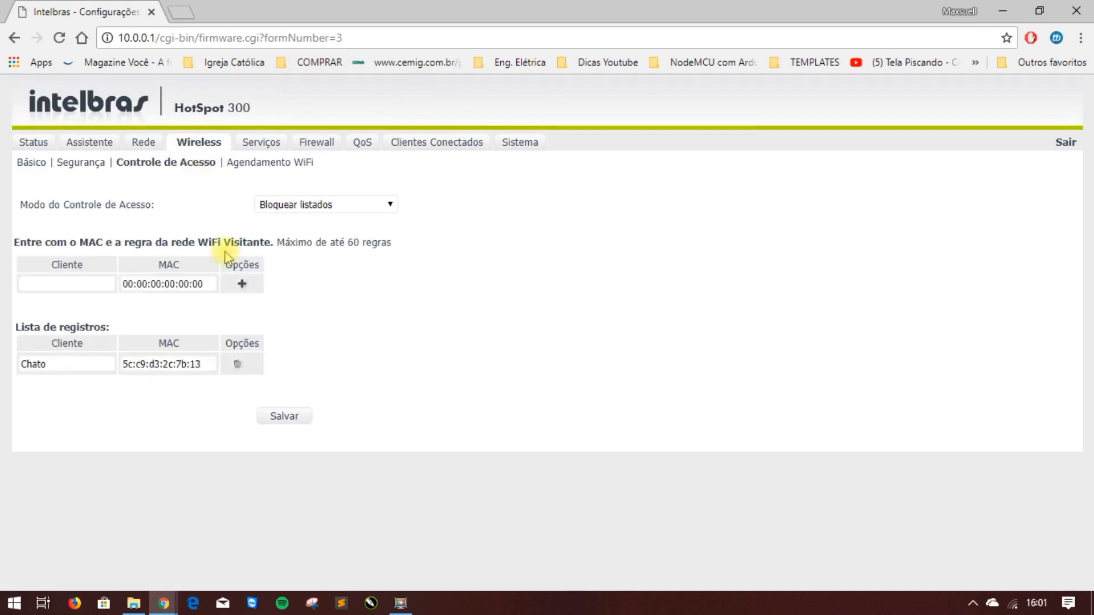
click(237, 364)
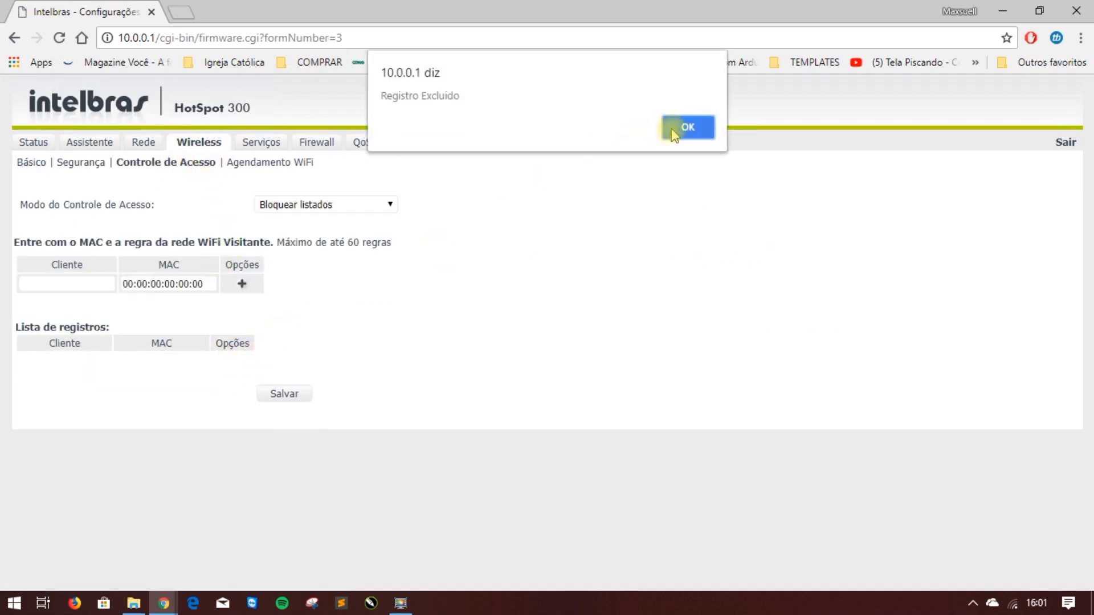
click(682, 125)
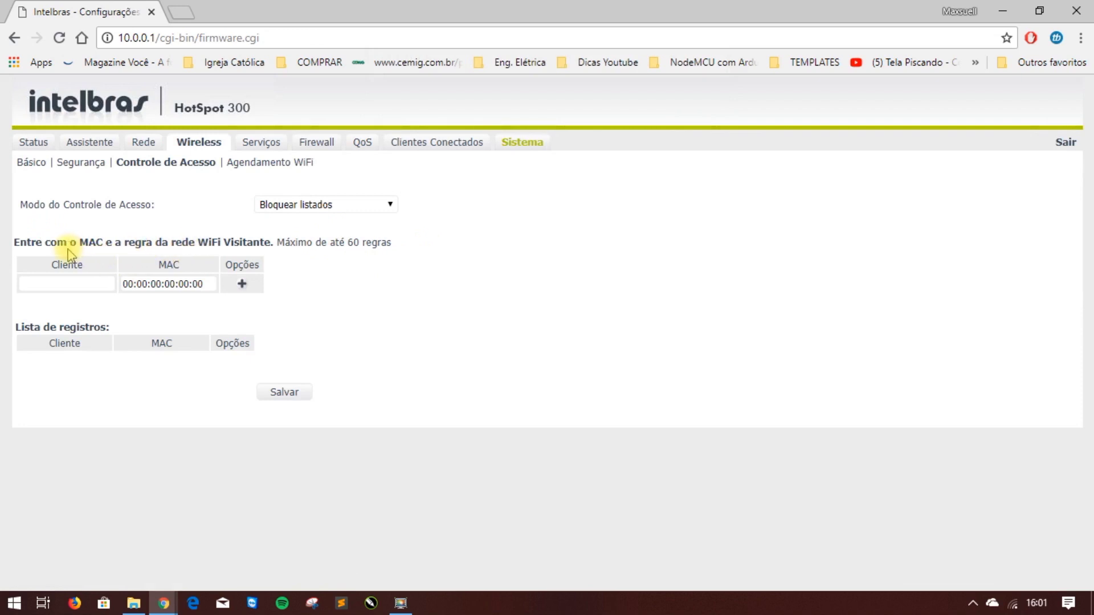
Highlight the guest MAC rule notes, including the 60-rule limit, then save the settings.
drag(57, 242, 399, 245)
click(261, 235)
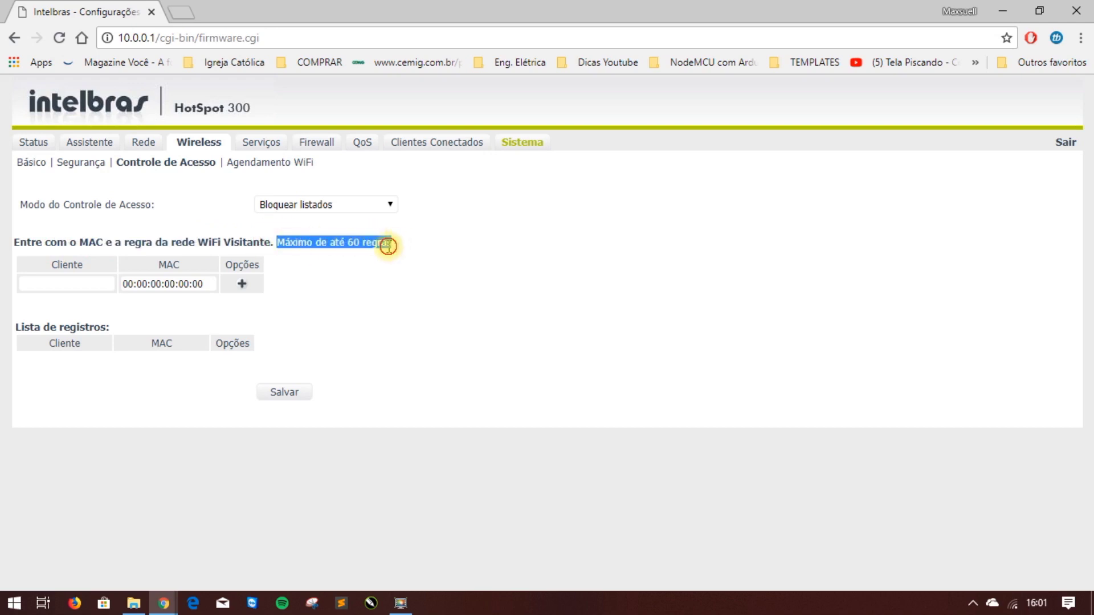
click(325, 239)
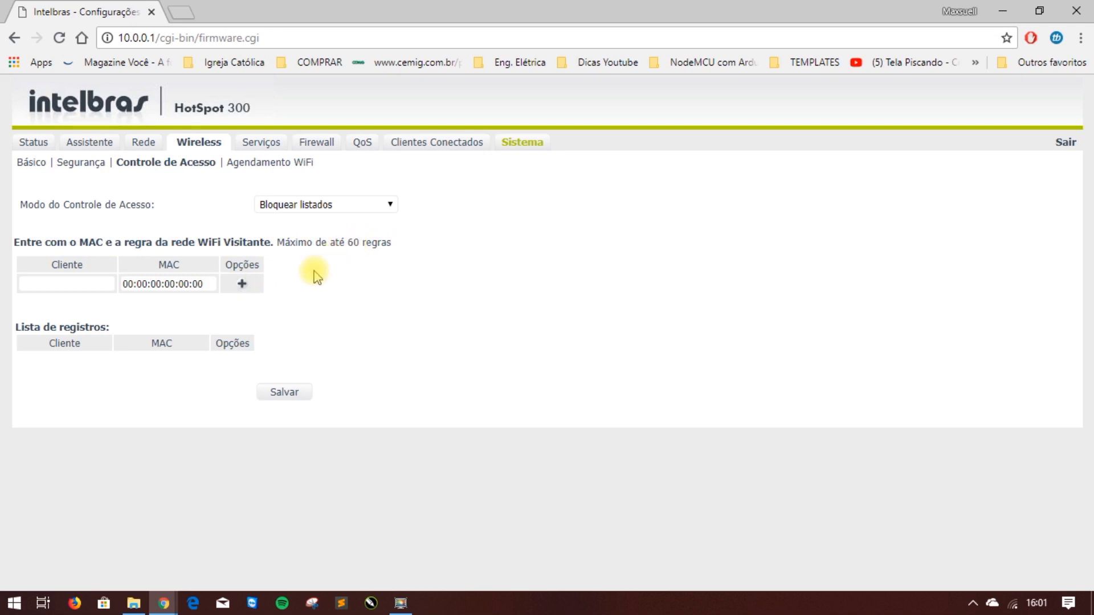
click(284, 390)
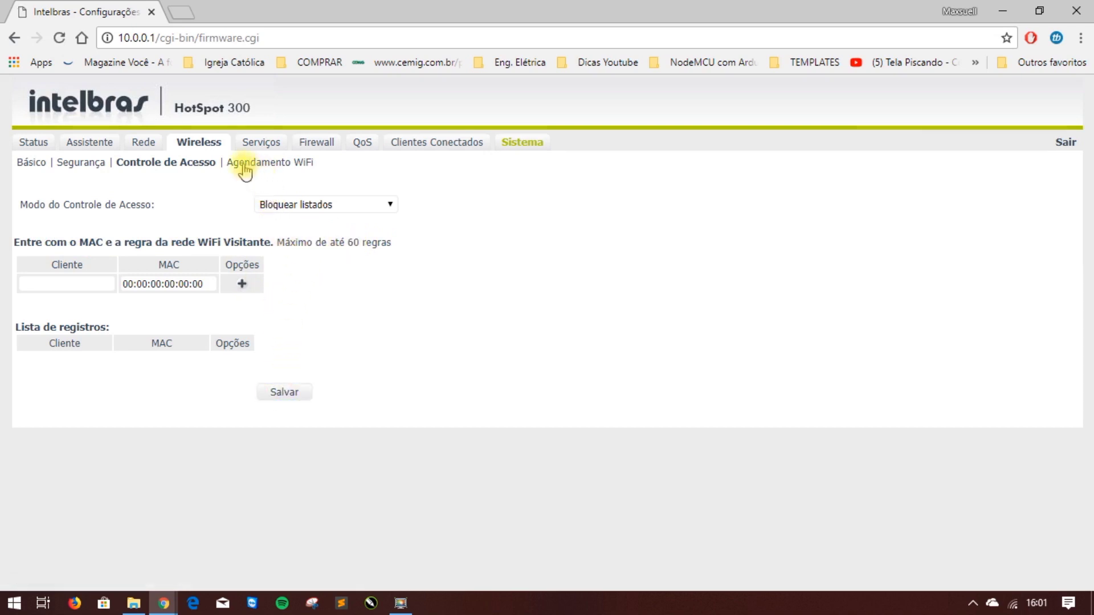
Open Agendamento WiFi and start a new Período de funcionamento schedule entry.
click(257, 164)
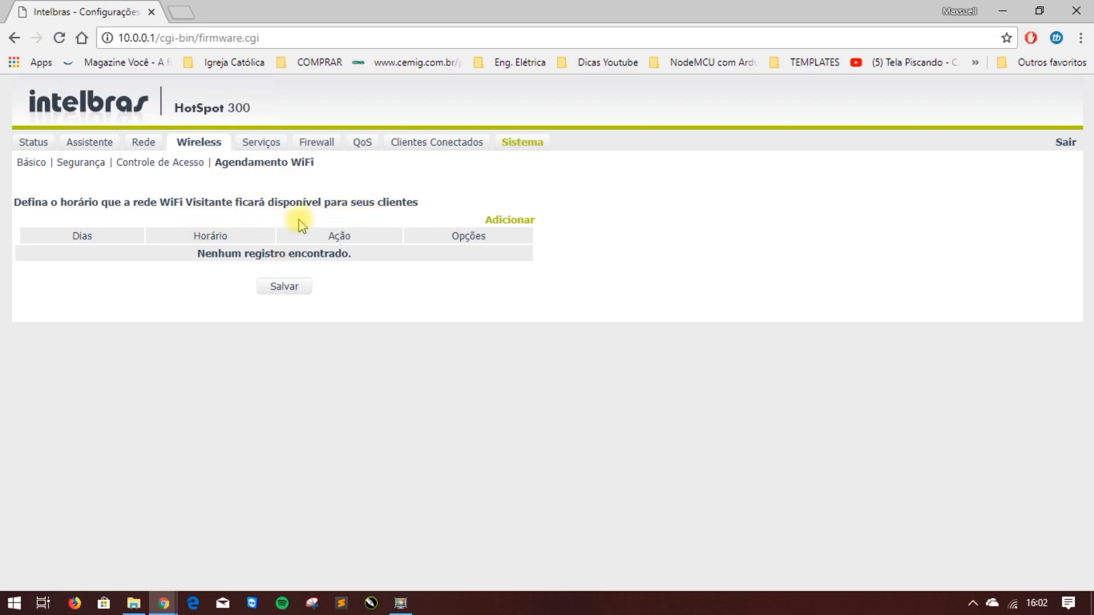
click(526, 225)
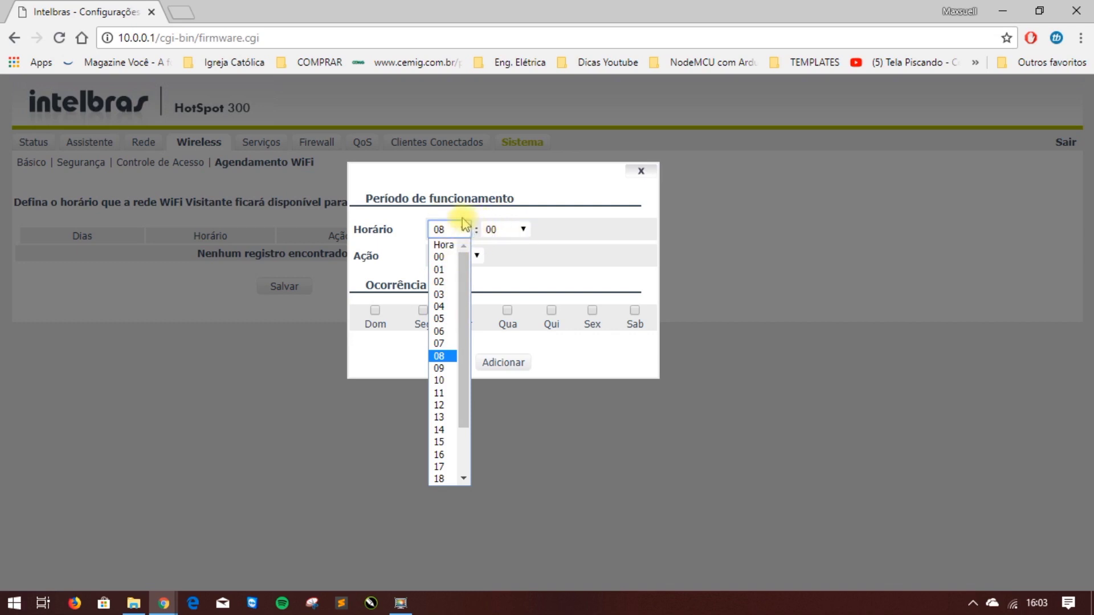
click(509, 293)
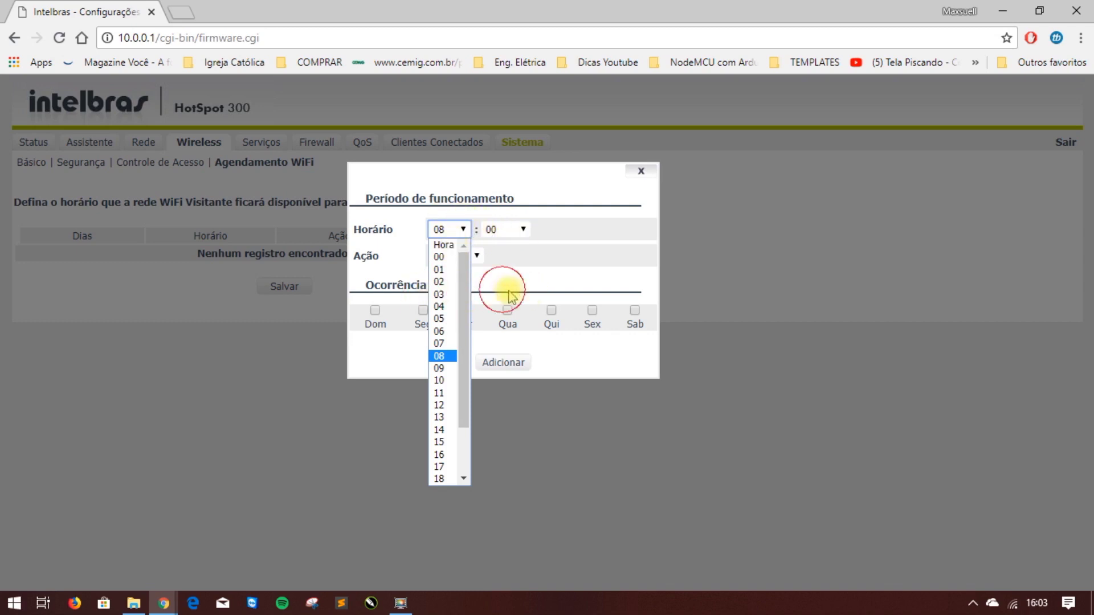
click(552, 290)
click(594, 294)
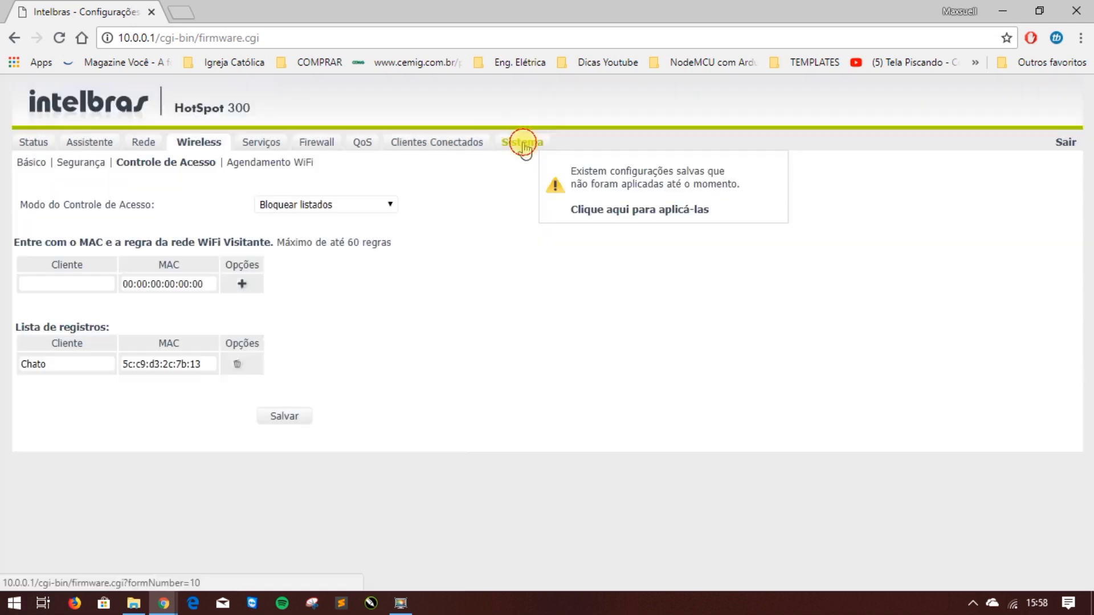
Apply the saved modifications from the Sistema page and briefly check the WiFi network list.
click(523, 145)
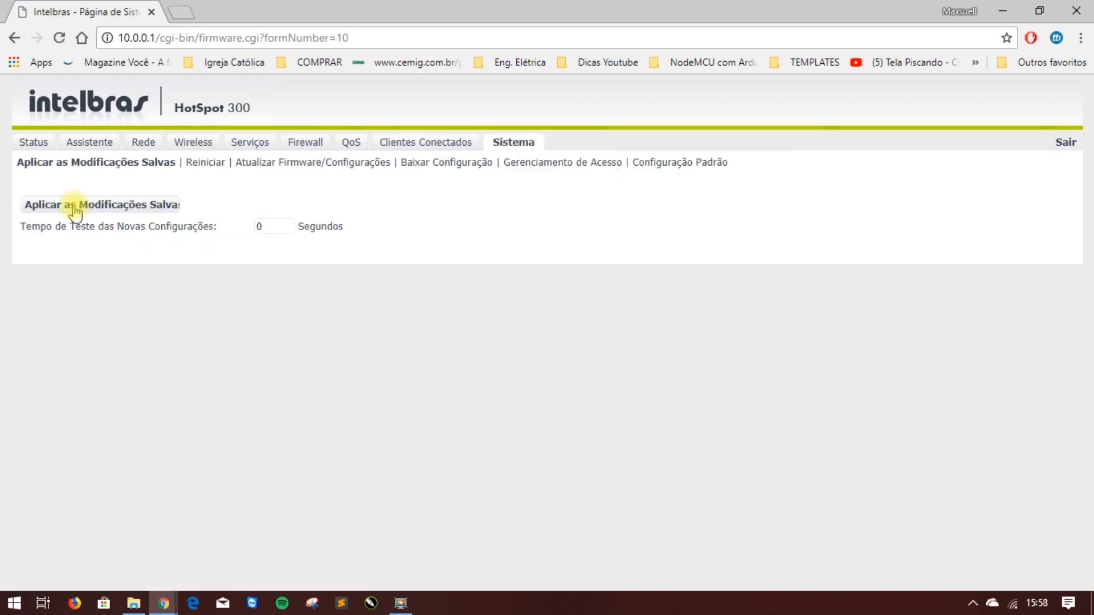
click(75, 208)
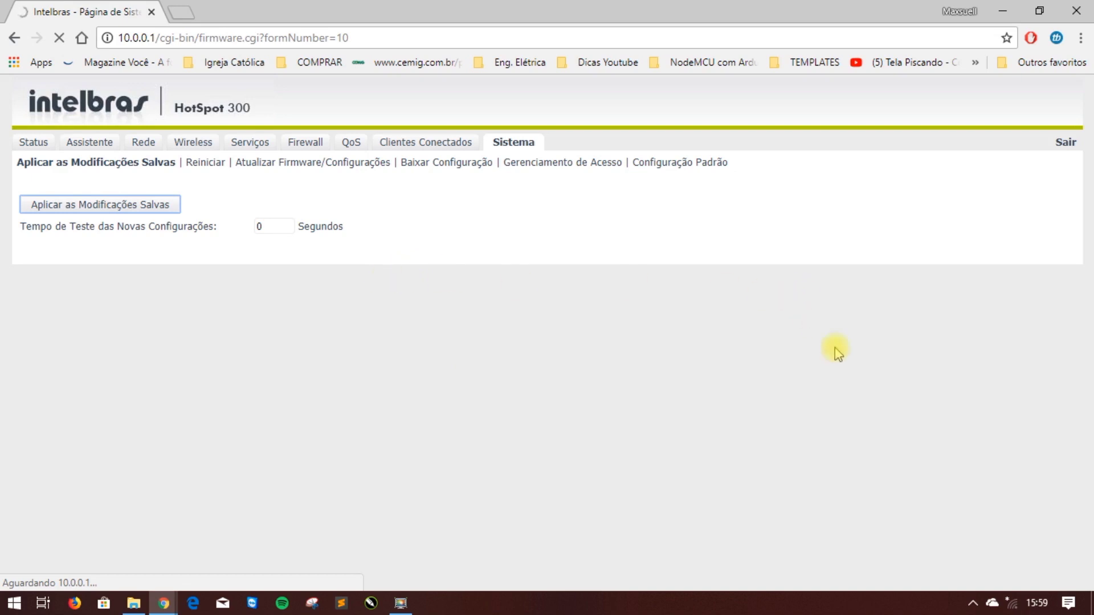
click(1016, 607)
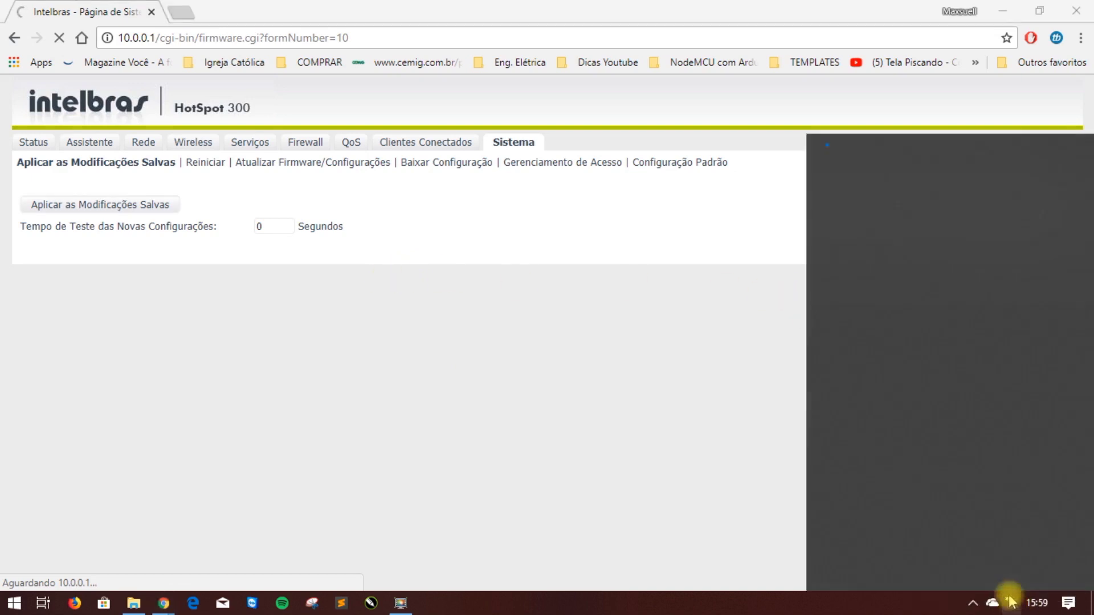
click(471, 366)
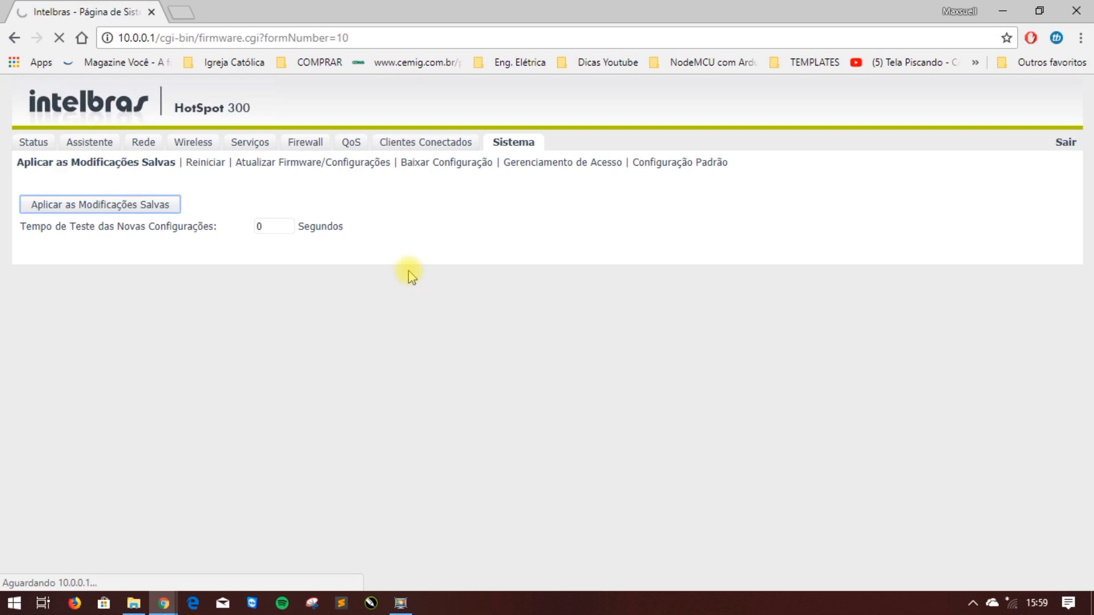